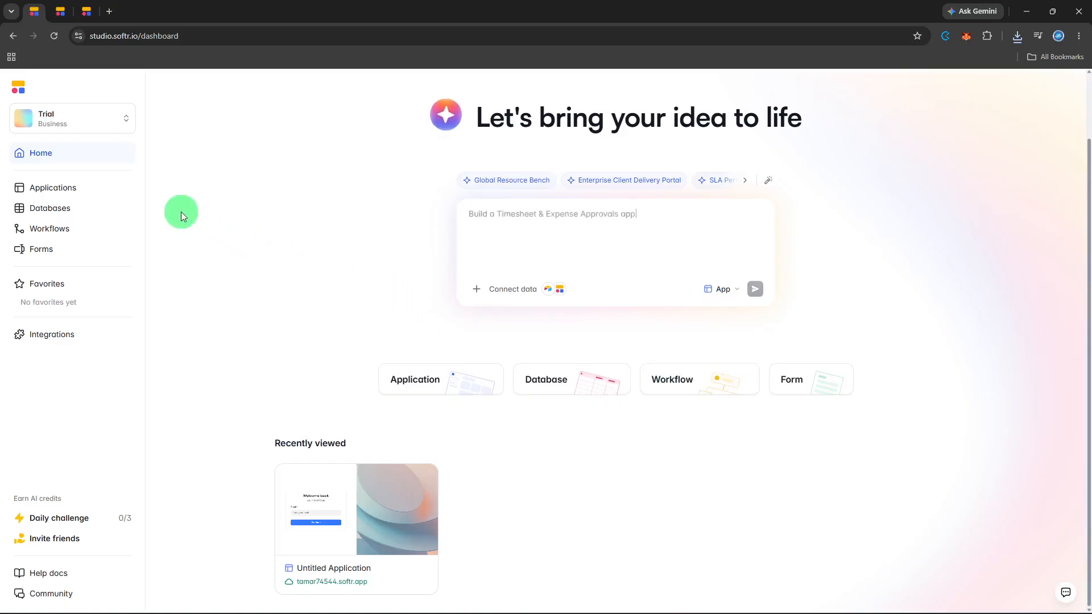
Step: Open the Untitled Application in the editor and expand its theme color settings
left_click(116, 193)
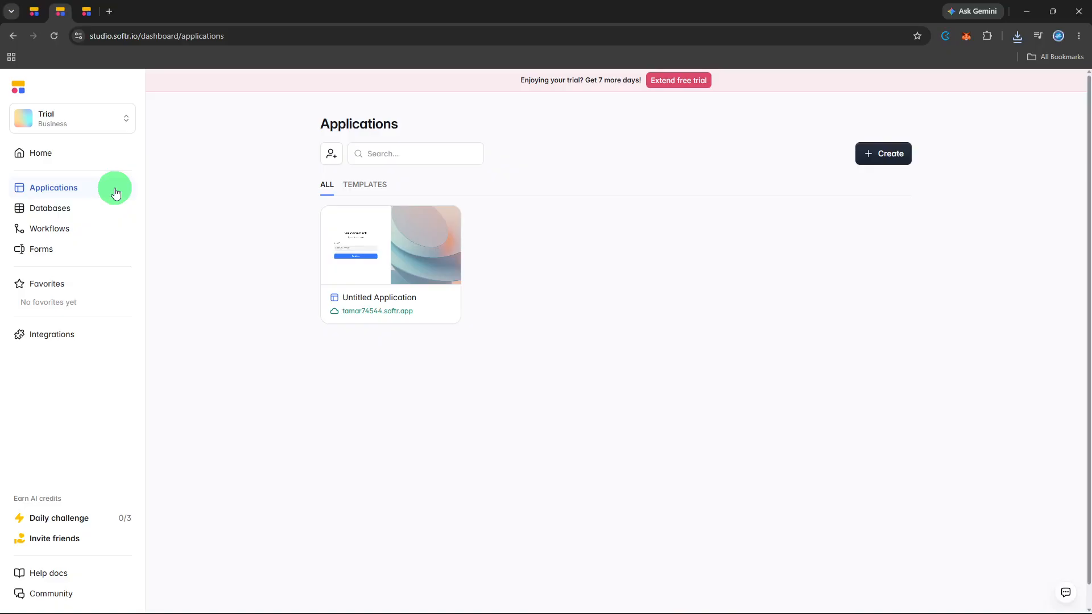
left_click(364, 293)
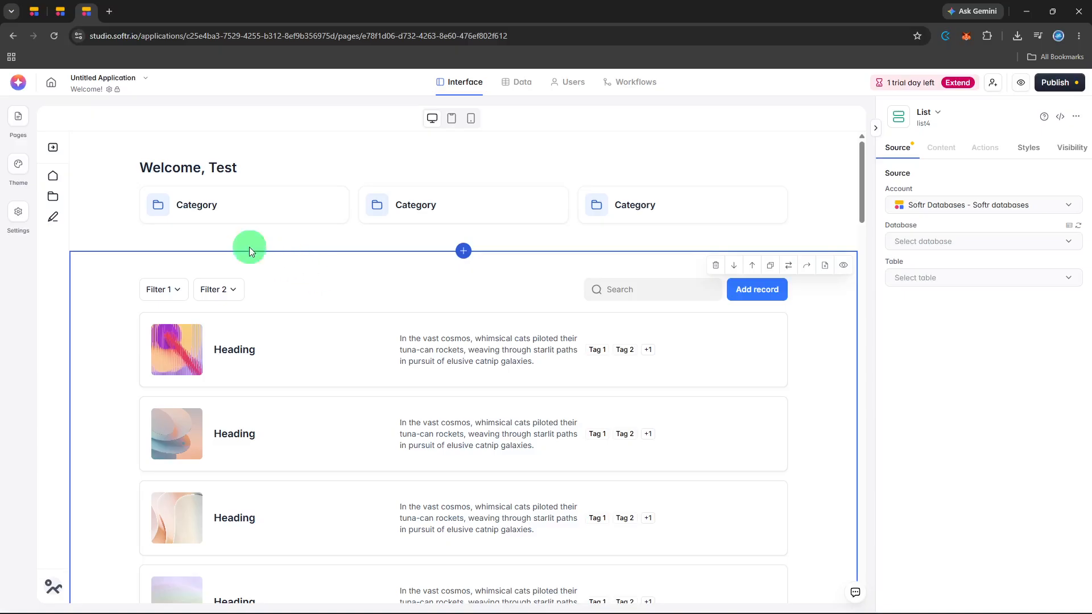
left_click(26, 172)
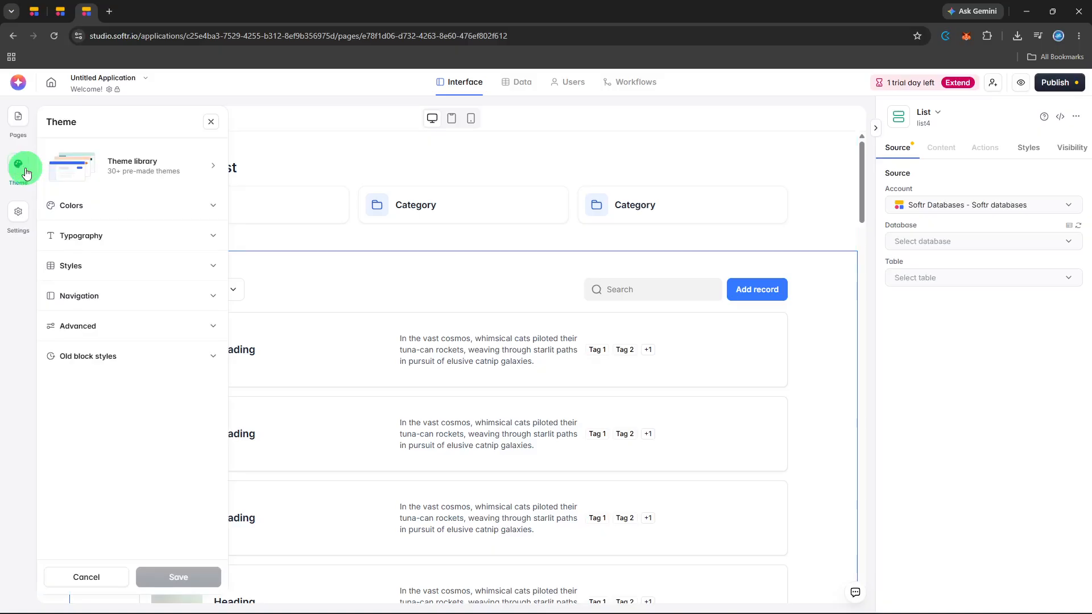
left_click(213, 219)
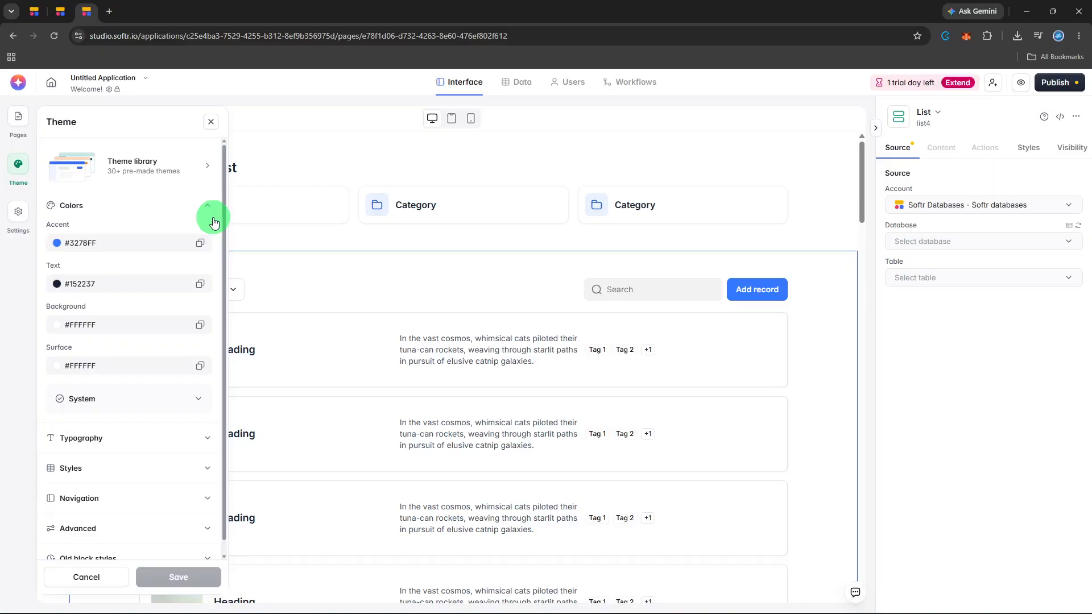
Step: Change the theme's accent color to the green #1BA935 and save the theme
left_click(63, 248)
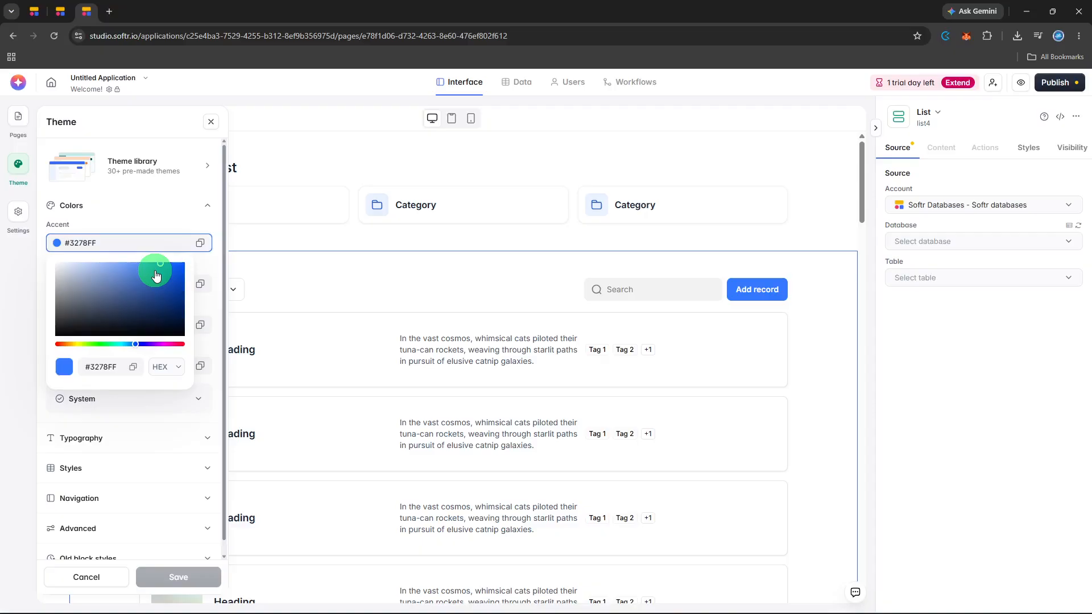
left_click(156, 274)
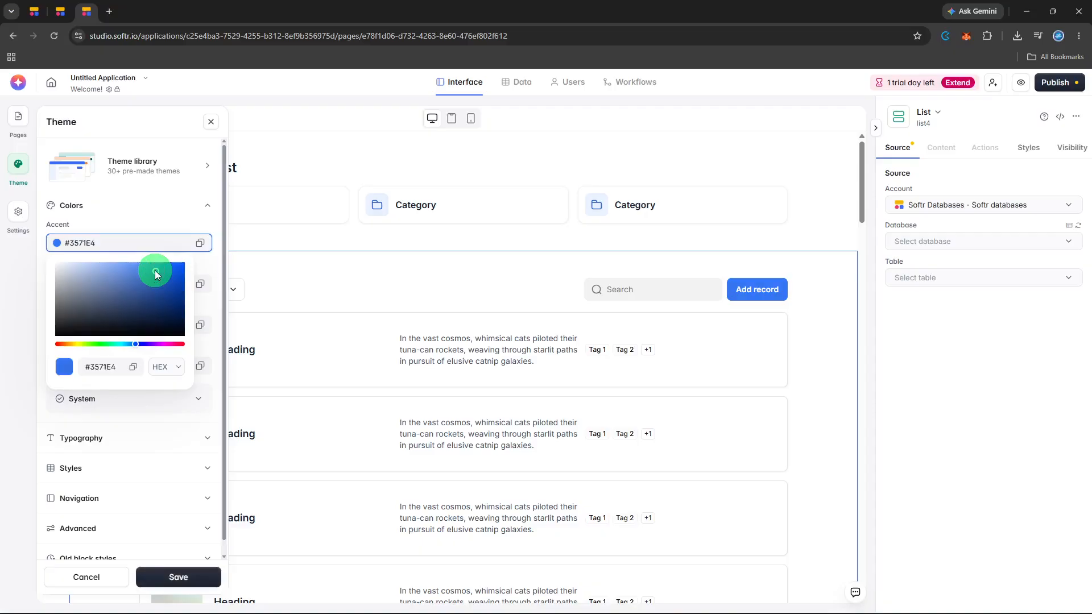
left_click_drag(156, 274, 60, 296)
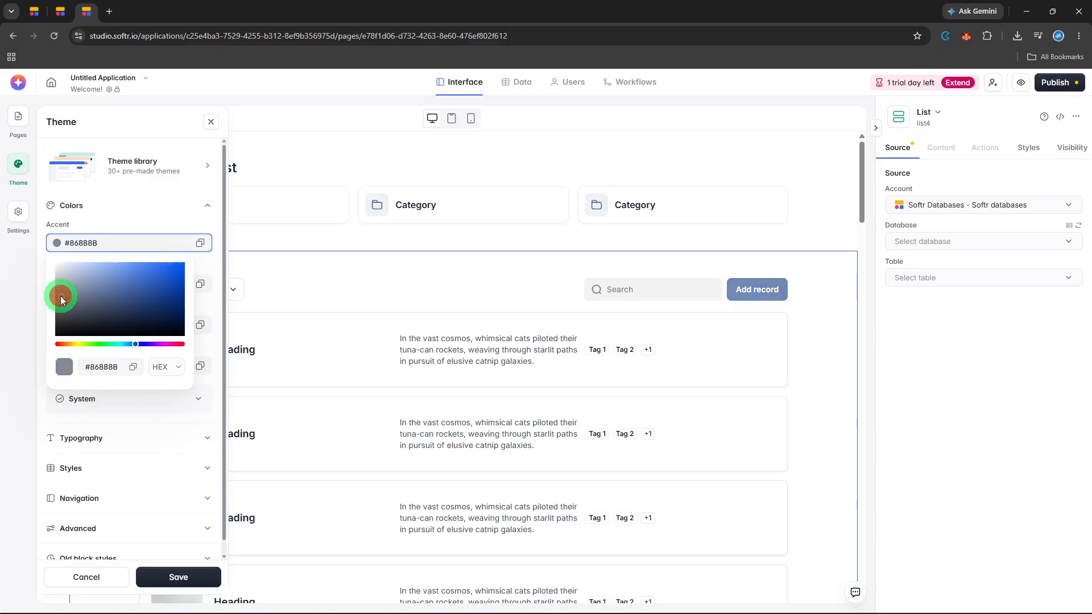
left_click(170, 271)
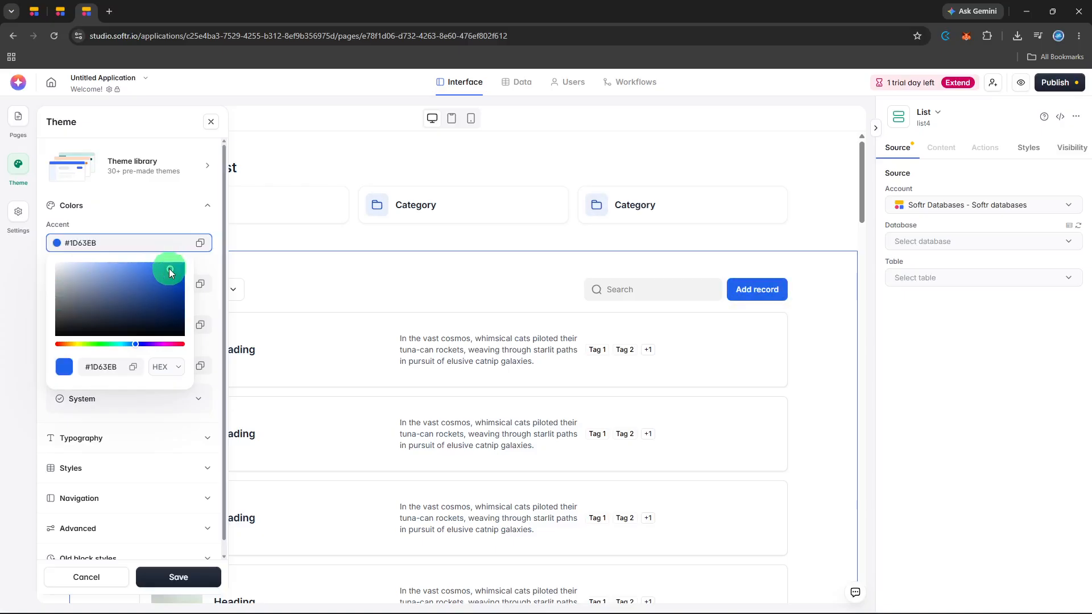
left_click(171, 267)
left_click(103, 344)
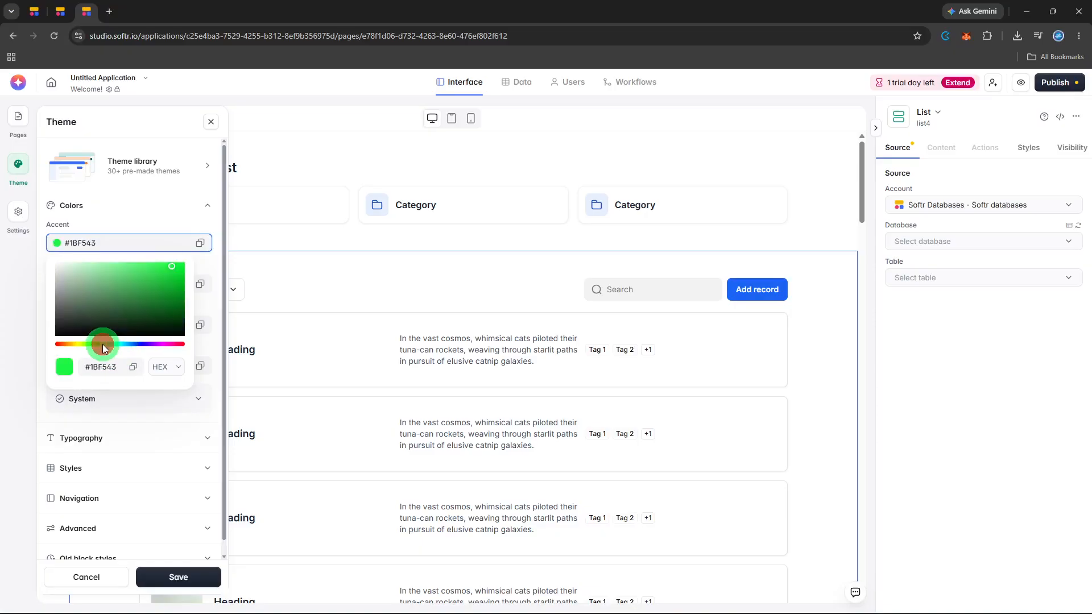
left_click_drag(144, 308, 147, 278)
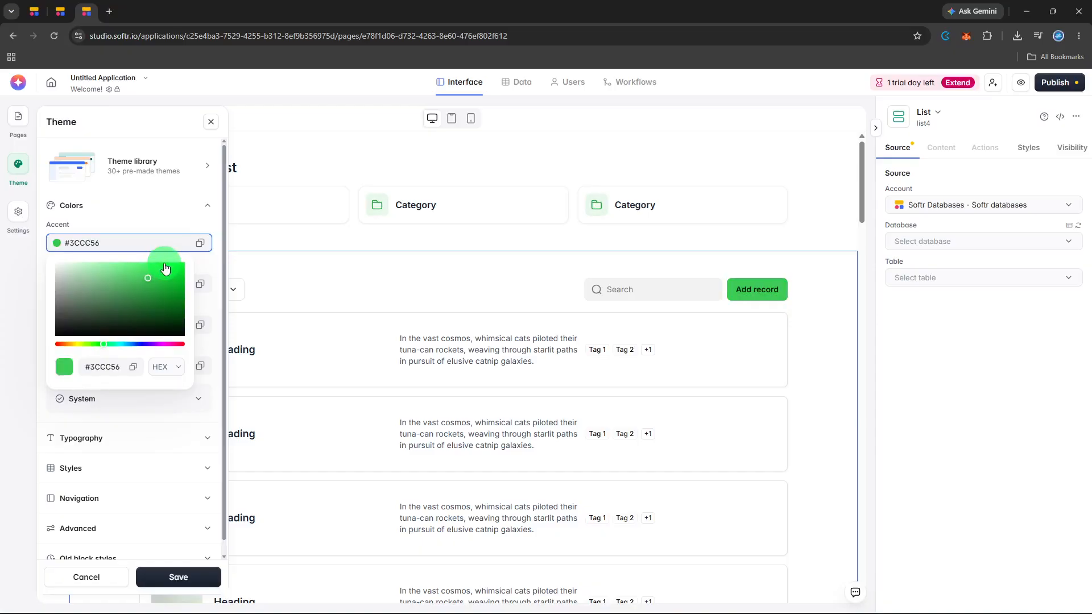
left_click(165, 268)
left_click_drag(164, 263, 165, 288)
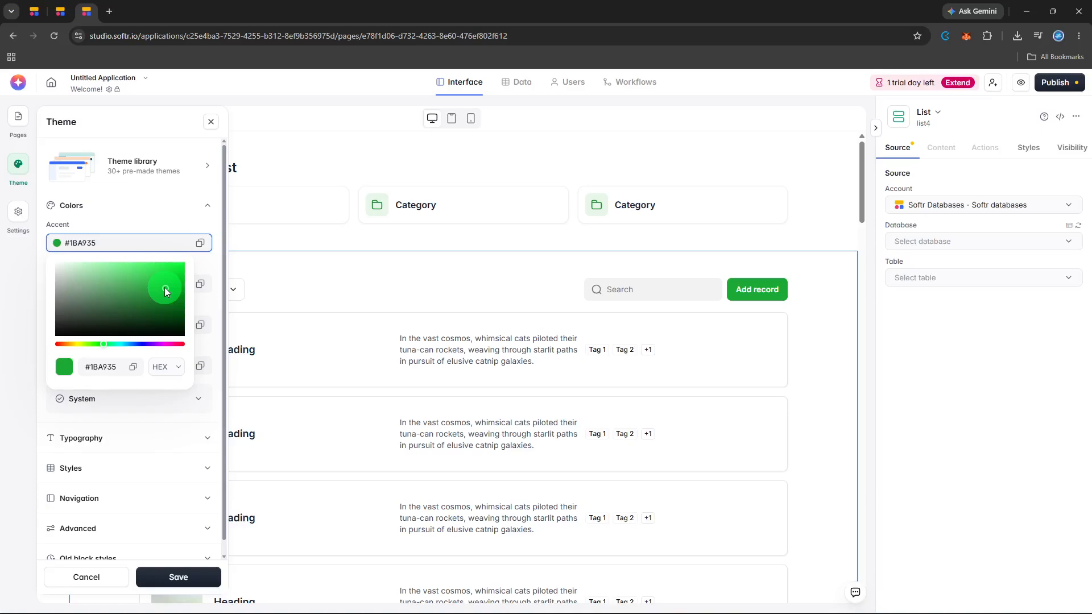
left_click(150, 578)
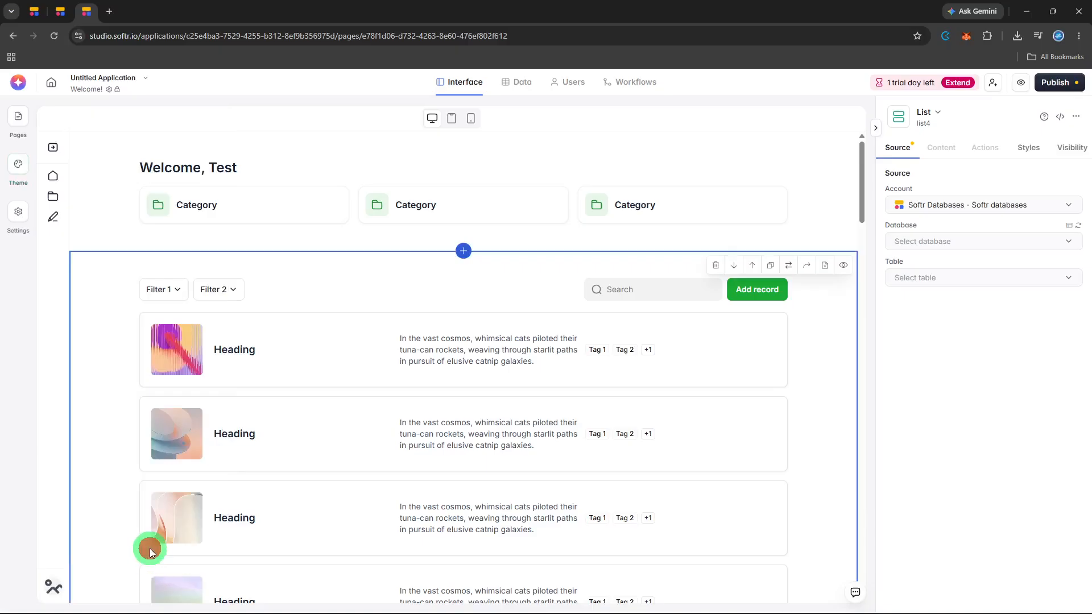
left_click(149, 548)
Step: Examine the page's list and feature blocks to check how the accent color is applied to buttons and icons
scroll(366, 478, "down", 5)
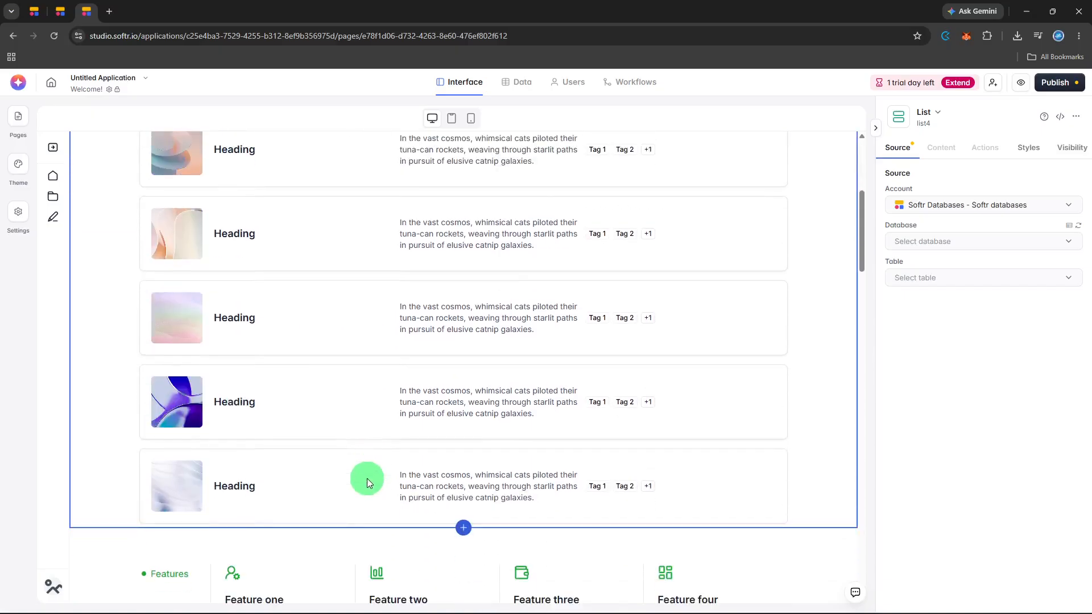
scroll(367, 479, "down", 4)
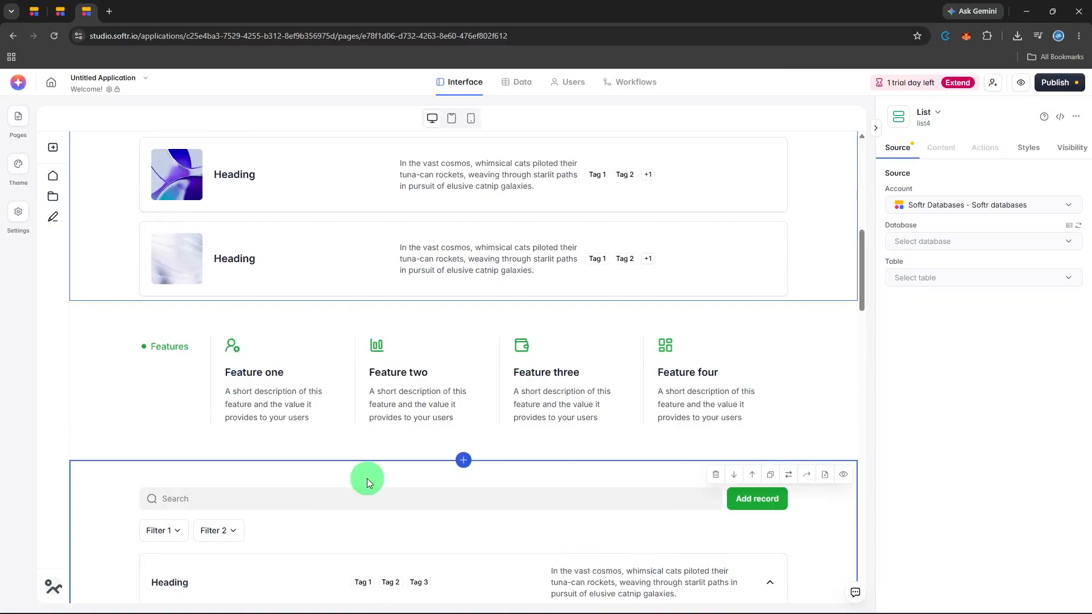
scroll(366, 479, "down", 4)
scroll(368, 480, "down", 4)
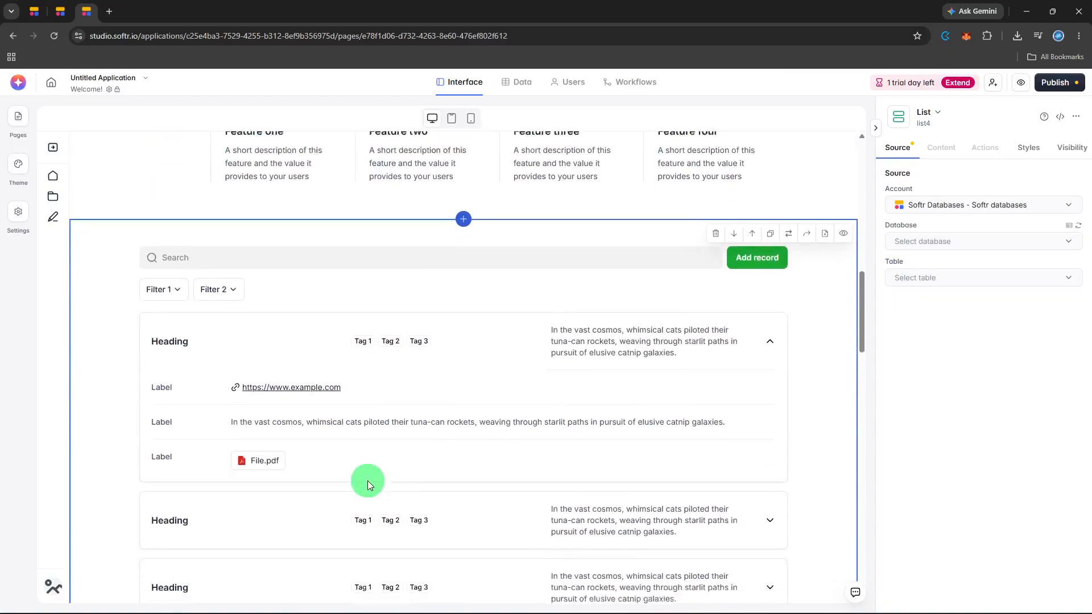
scroll(368, 484, "down", 4)
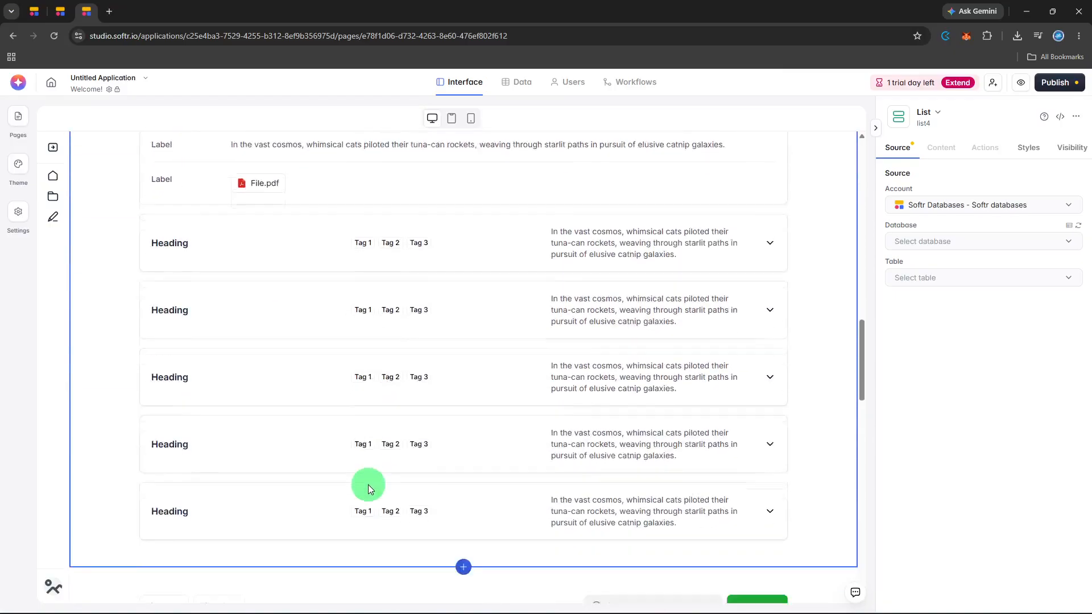
scroll(367, 484, "down", 3)
scroll(367, 485, "down", 2)
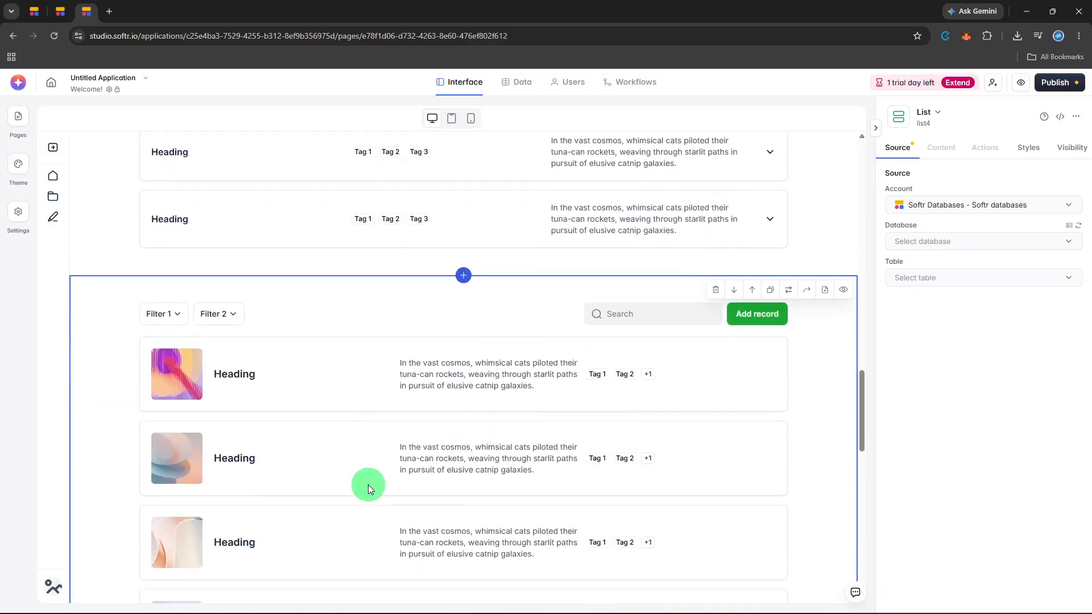
scroll(368, 485, "down", 2)
scroll(368, 484, "down", 3)
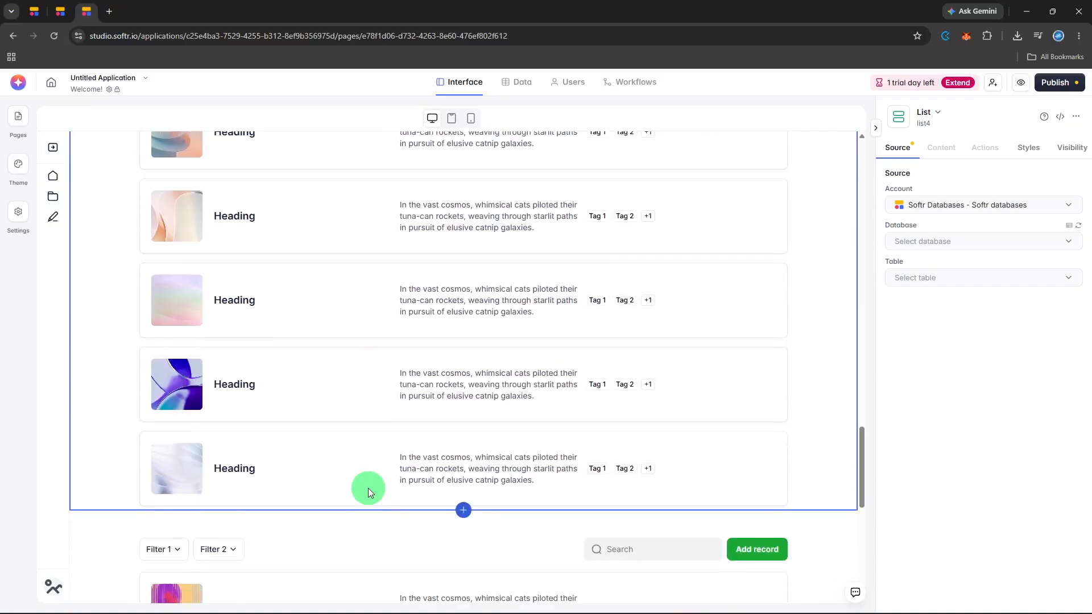
scroll(367, 488, "down", 4)
scroll(368, 489, "down", 3)
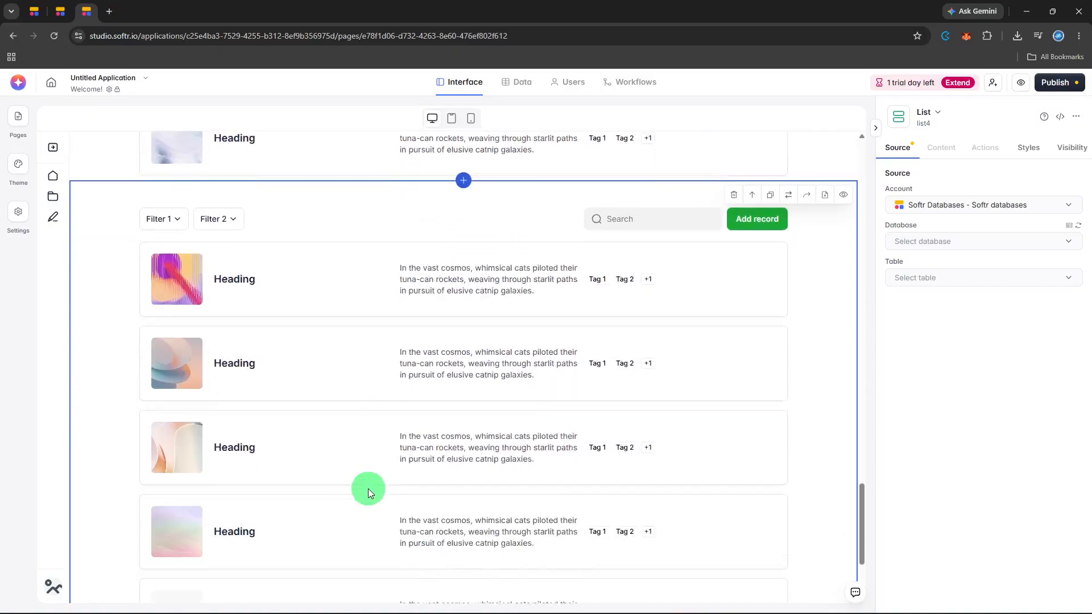
scroll(367, 490, "up", 2)
scroll(368, 490, "up", 2)
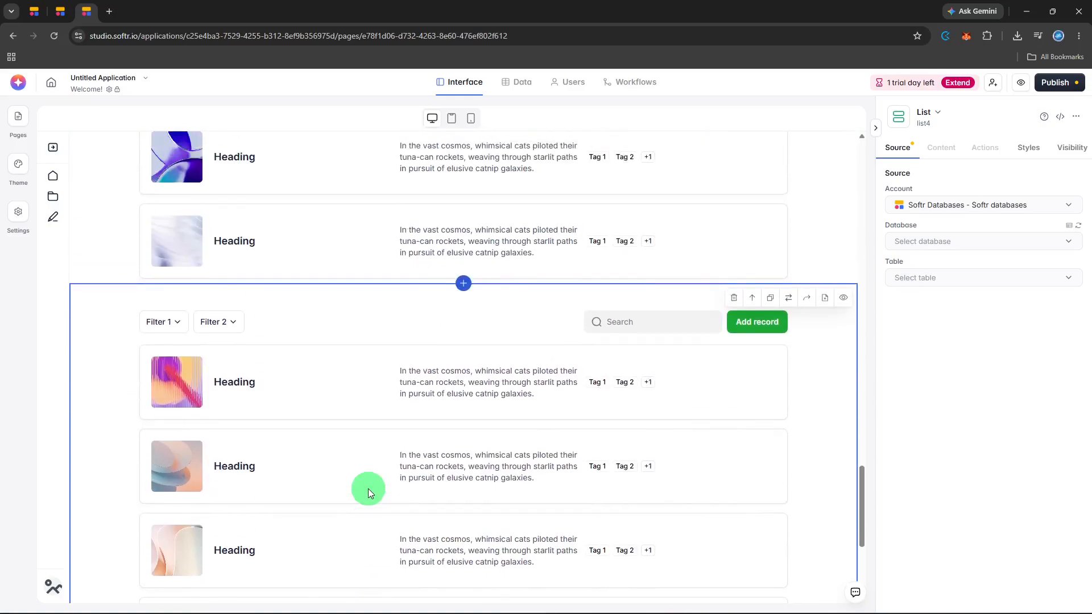
scroll(367, 489, "up", 3)
scroll(367, 489, "up", 1)
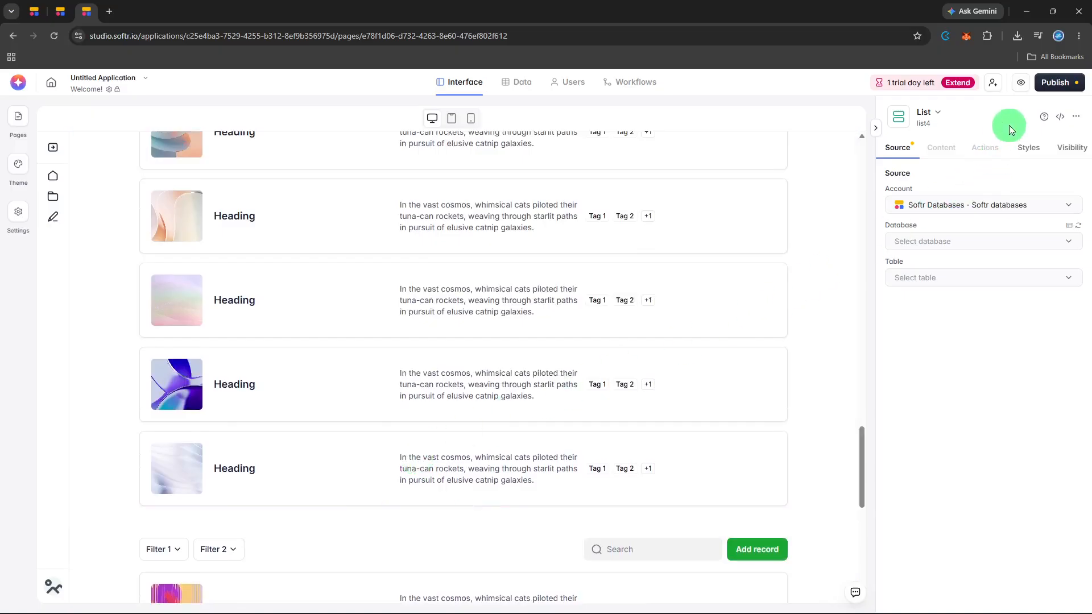
Step: Open a preview of the application in a new browser tab
left_click(1021, 90)
left_click(1021, 90)
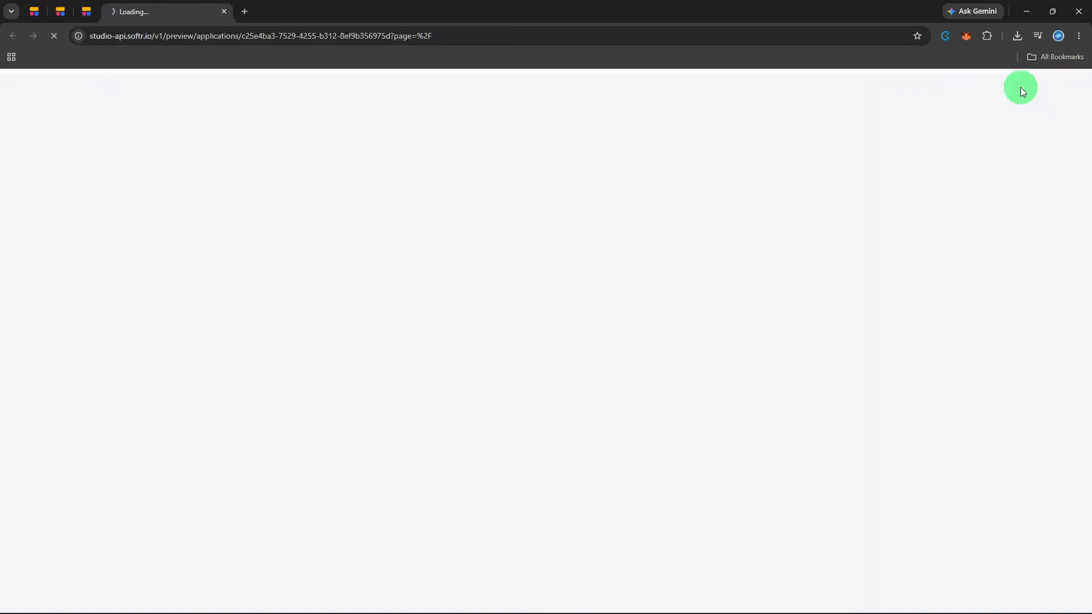